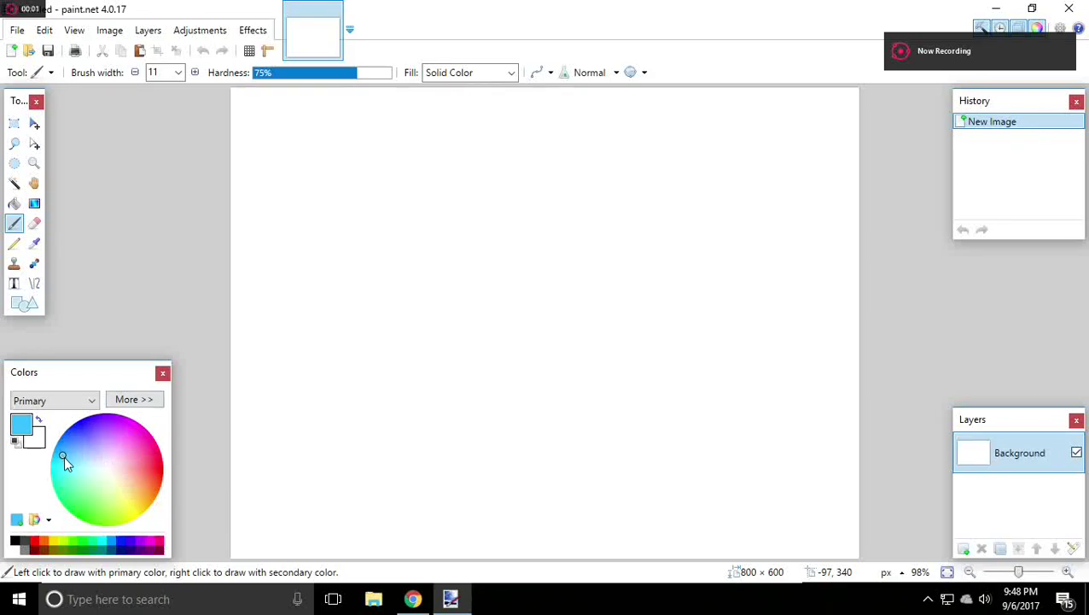
Paint a cyan starfish scribble, then overpaint it with medium blue and pale cyan strokes
drag(63, 459, 67, 461)
mouse_move(558, 310)
mouse_down()
mouse_move(572, 286)
mouse_move(565, 246)
mouse_move(544, 320)
mouse_move(491, 149)
mouse_move(340, 247)
mouse_move(452, 334)
mouse_move(664, 452)
mouse_move(521, 299)
mouse_up()
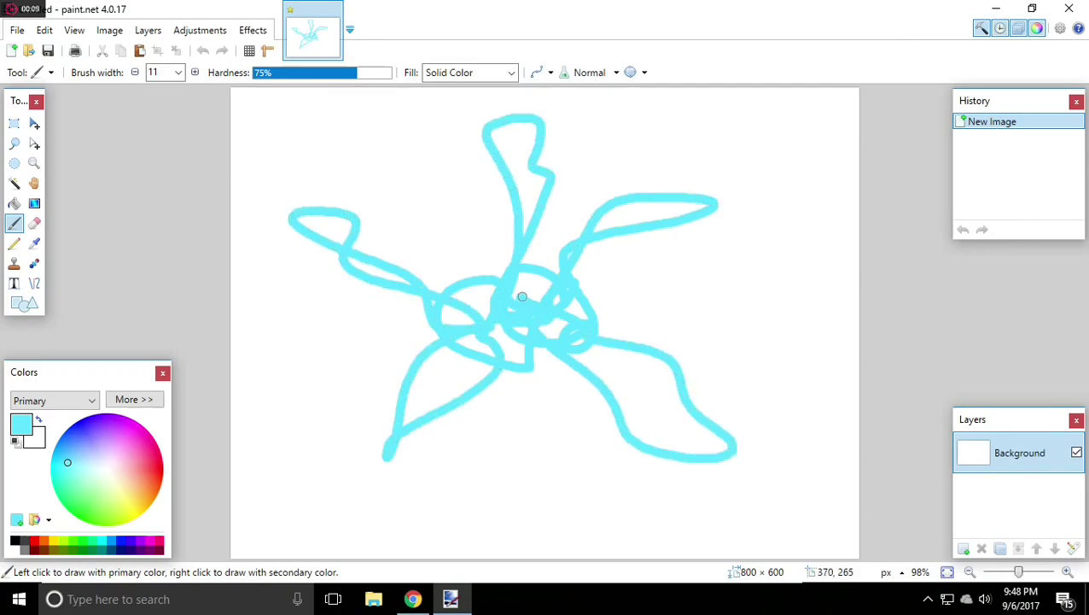
click(73, 446)
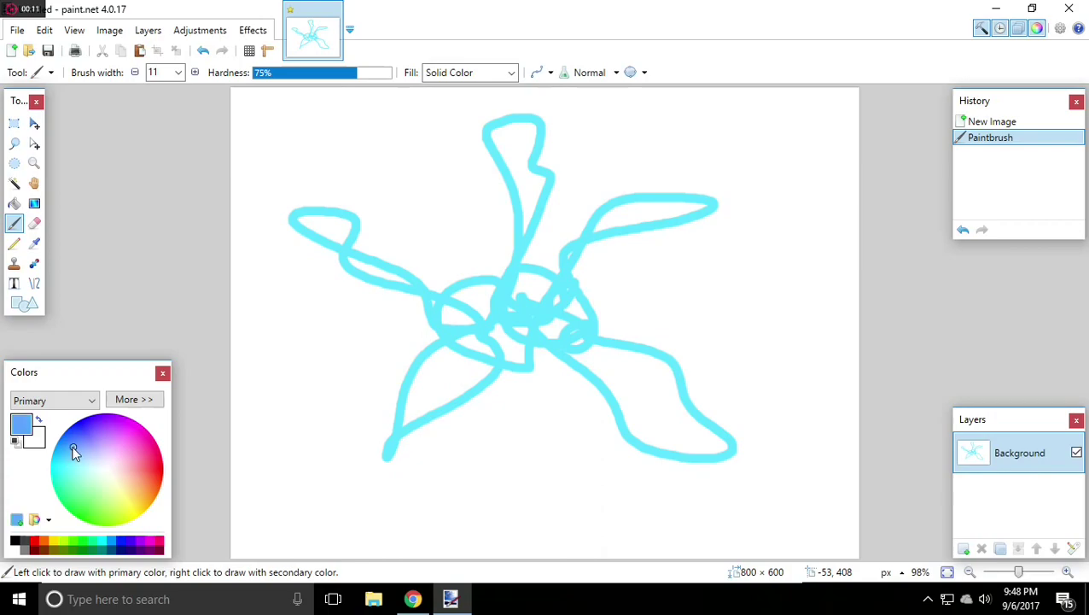
mouse_move(452, 314)
mouse_down()
mouse_move(350, 243)
mouse_move(491, 339)
mouse_move(512, 128)
mouse_move(485, 328)
mouse_move(755, 175)
mouse_move(405, 382)
mouse_move(431, 397)
mouse_move(636, 431)
mouse_move(692, 410)
mouse_move(777, 492)
mouse_up()
click(91, 475)
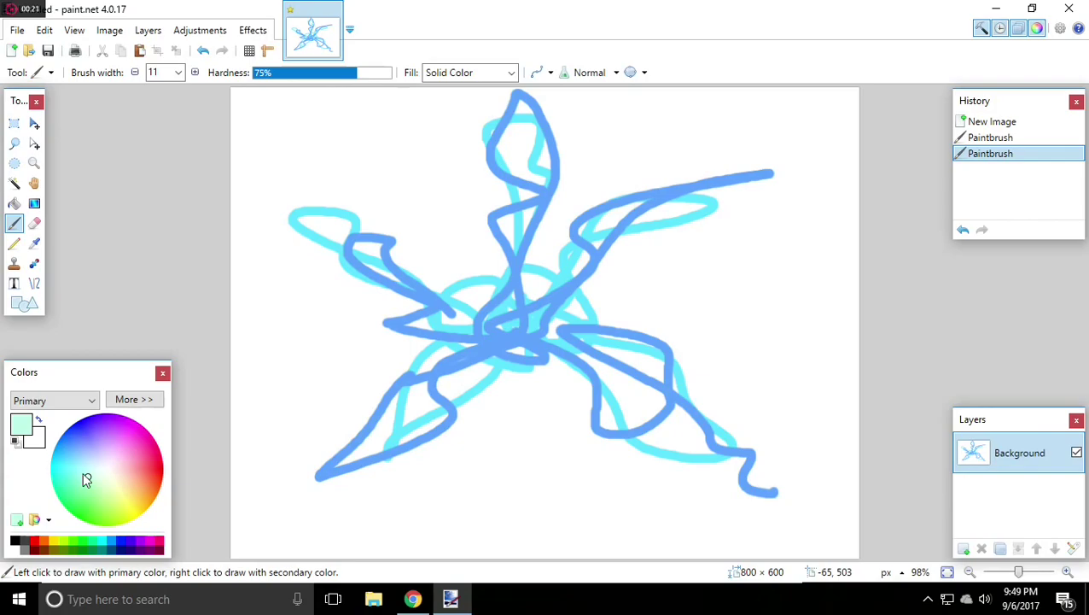
mouse_move(456, 325)
mouse_down()
mouse_move(389, 220)
mouse_move(415, 326)
mouse_move(347, 472)
mouse_move(558, 386)
mouse_move(513, 298)
mouse_move(528, 186)
mouse_move(574, 244)
mouse_move(694, 189)
mouse_move(657, 405)
mouse_move(558, 336)
mouse_up()
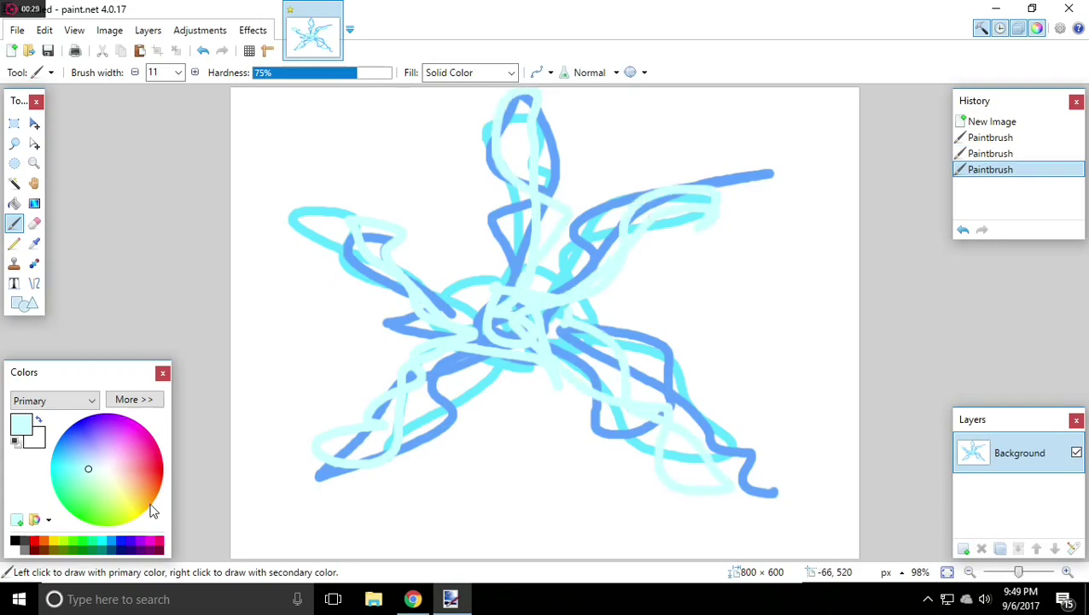
In black, dab dots and short dashes across all five starfish arms
click(15, 541)
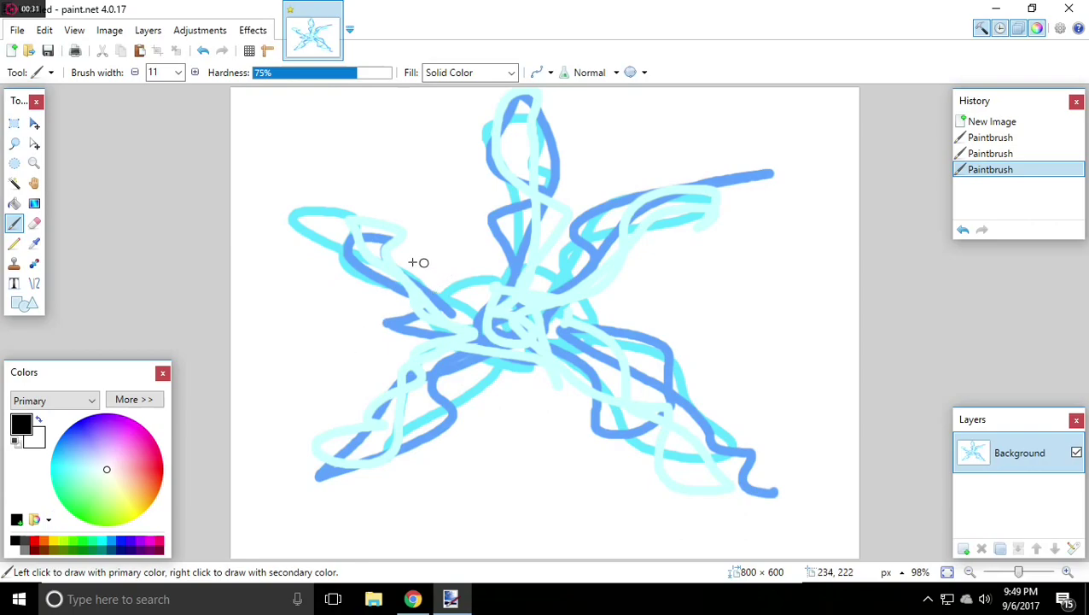
drag(412, 284, 390, 271)
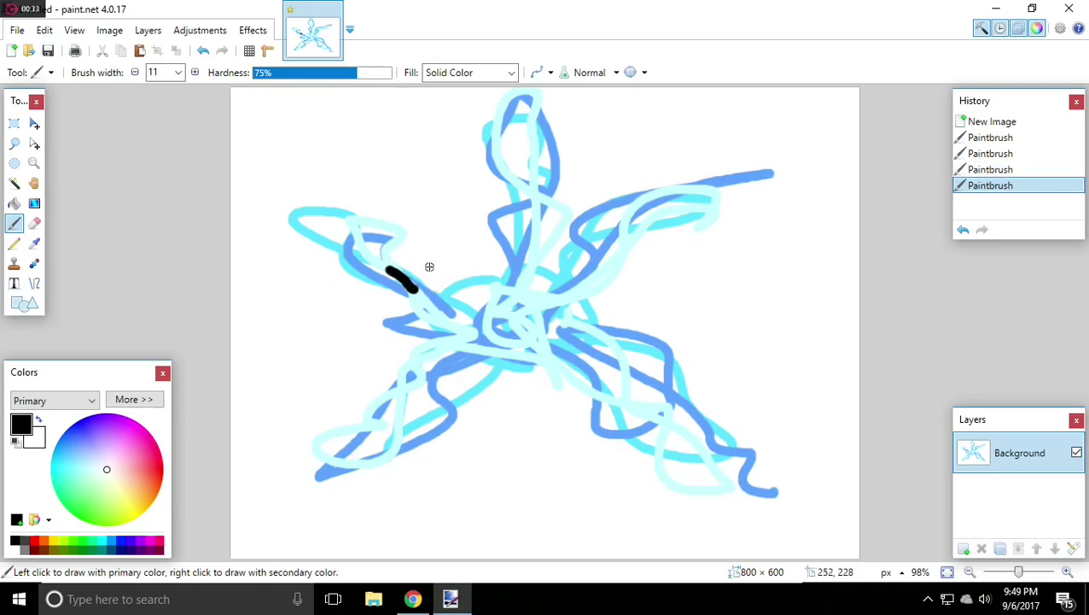
click(468, 324)
click(356, 241)
mouse_move(531, 197)
mouse_down()
mouse_move(516, 338)
mouse_move(426, 369)
mouse_up()
click(678, 203)
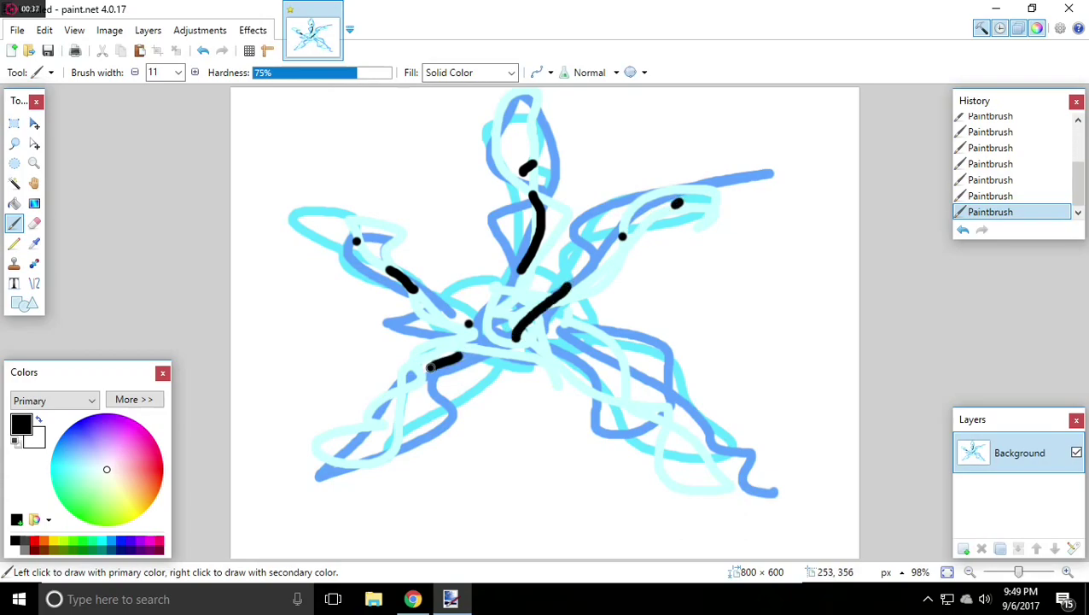
drag(417, 414, 373, 426)
drag(557, 333, 615, 380)
drag(615, 414, 662, 438)
click(716, 462)
click(677, 389)
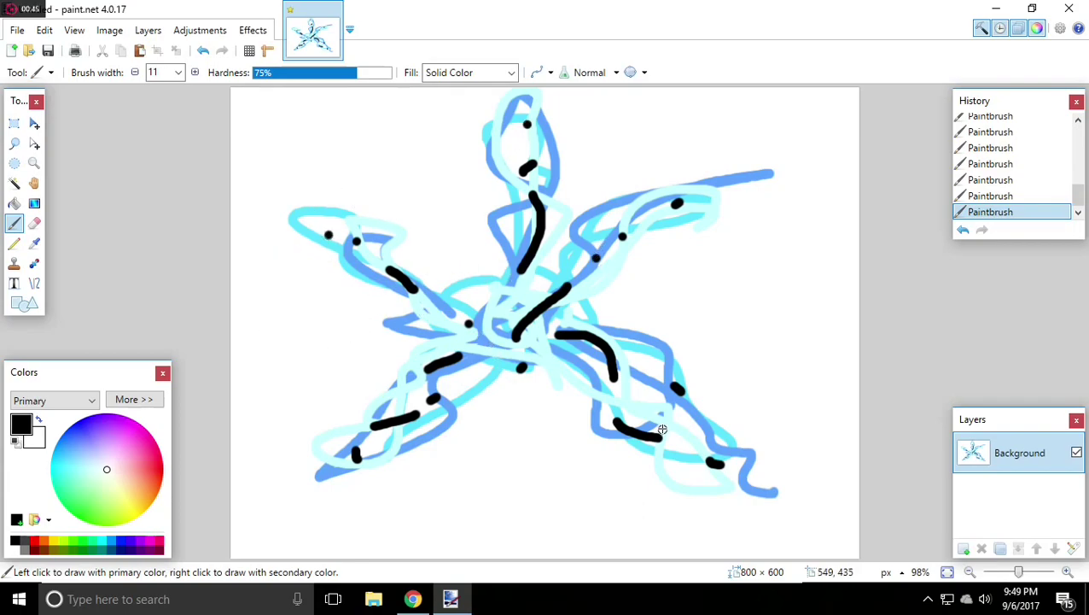
Open the Dents distortion and set Scale to about 70, with higher refraction and roughness
click(253, 30)
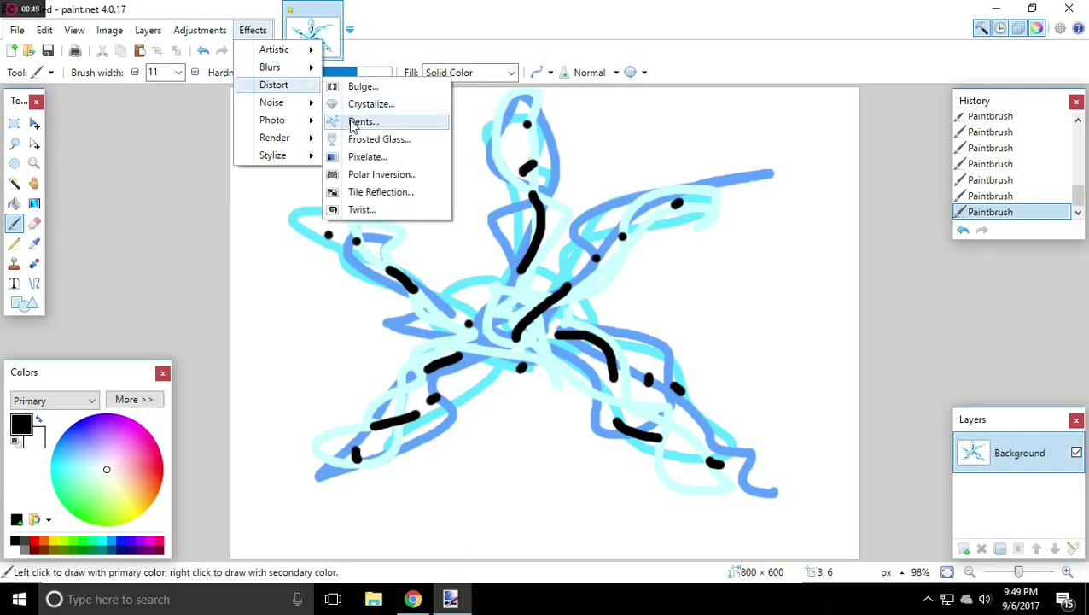
click(358, 121)
drag(498, 156, 861, 124)
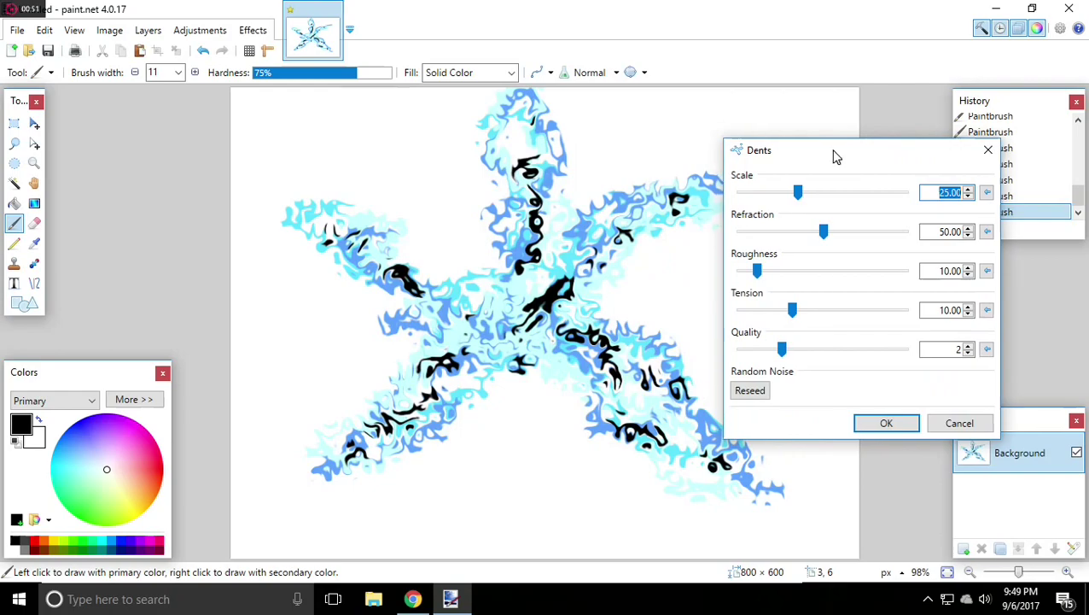
drag(824, 160, 866, 156)
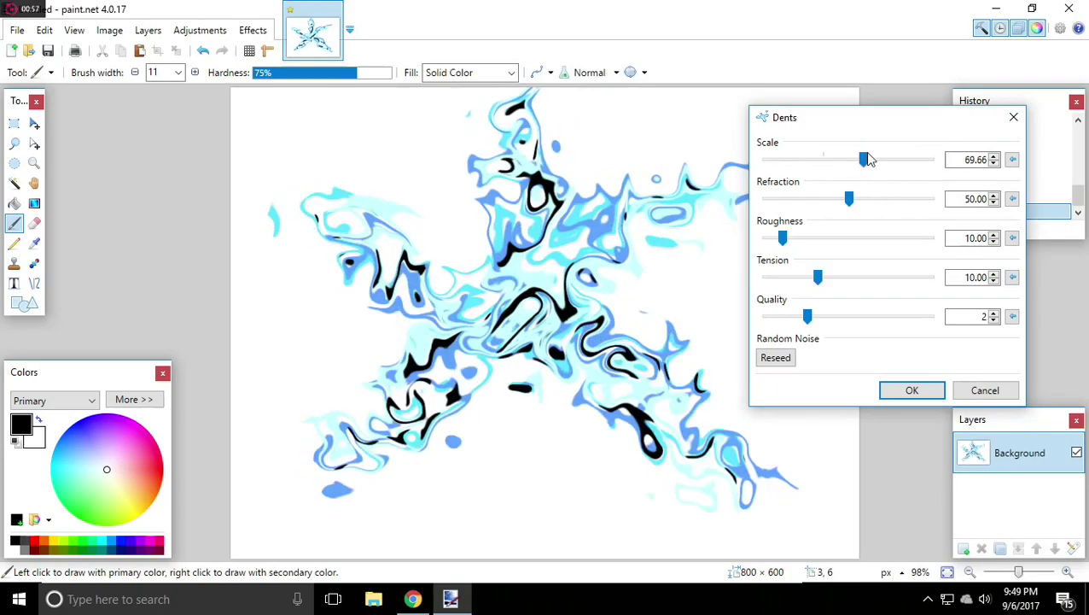
drag(855, 203, 918, 201)
drag(786, 242, 844, 243)
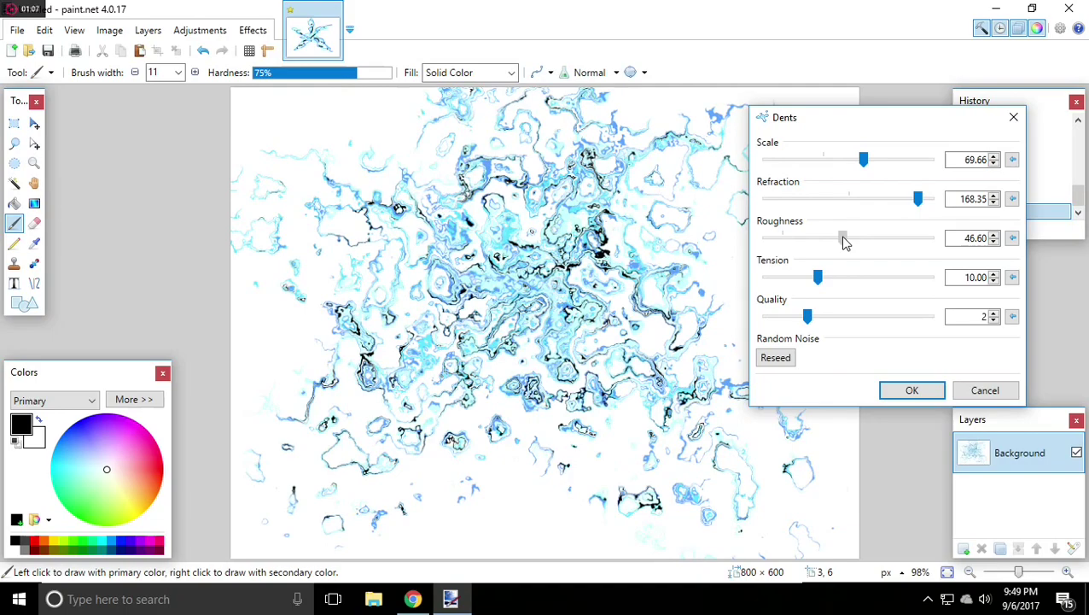
drag(818, 280, 818, 276)
Fine-tune Dents to Refraction 192.31, Roughness 53.88 and Tension 8.77
mouse_move(844, 243)
mouse_down()
mouse_move(830, 252)
mouse_move(855, 248)
mouse_move(846, 256)
mouse_up()
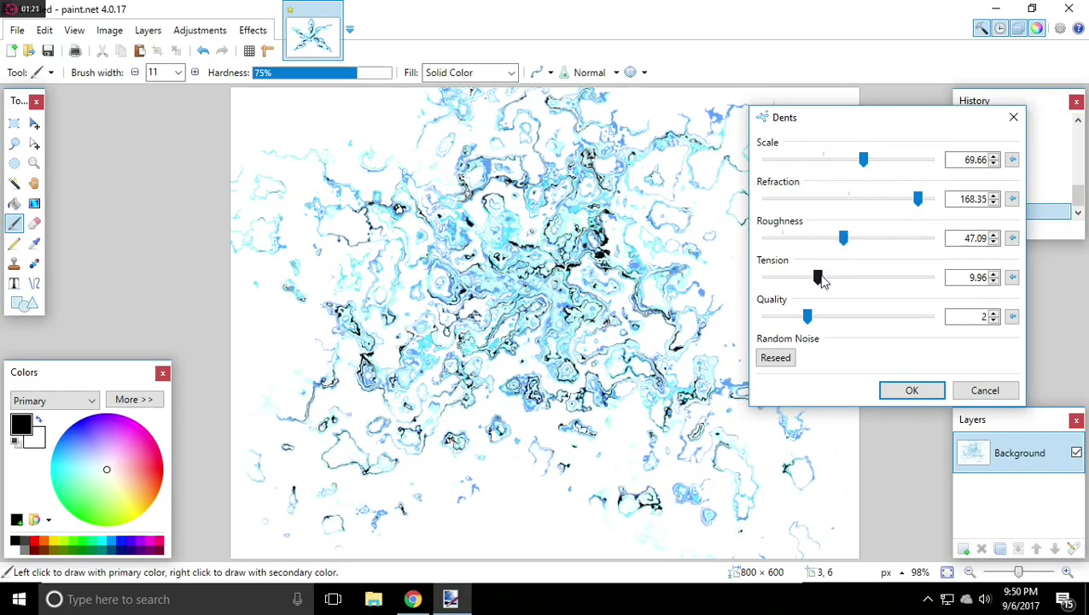
drag(831, 278, 815, 279)
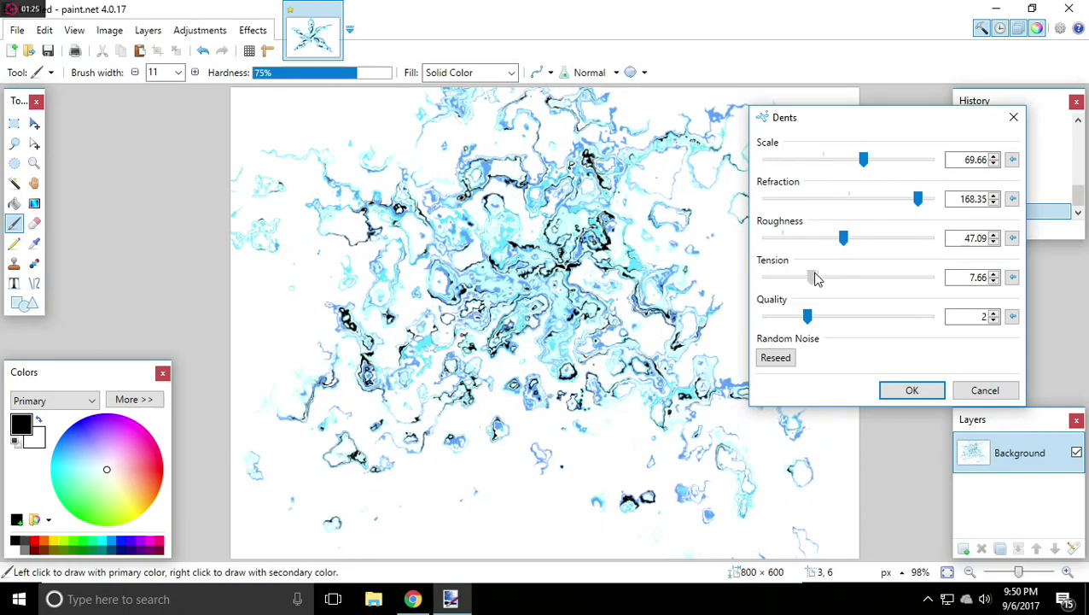
drag(814, 278, 813, 280)
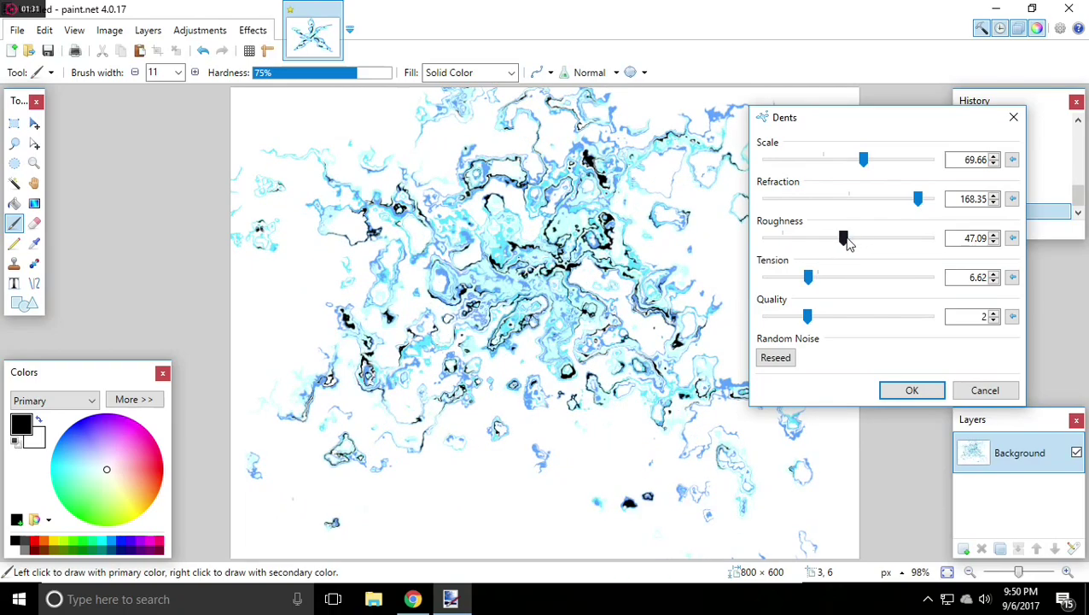
drag(849, 243, 839, 245)
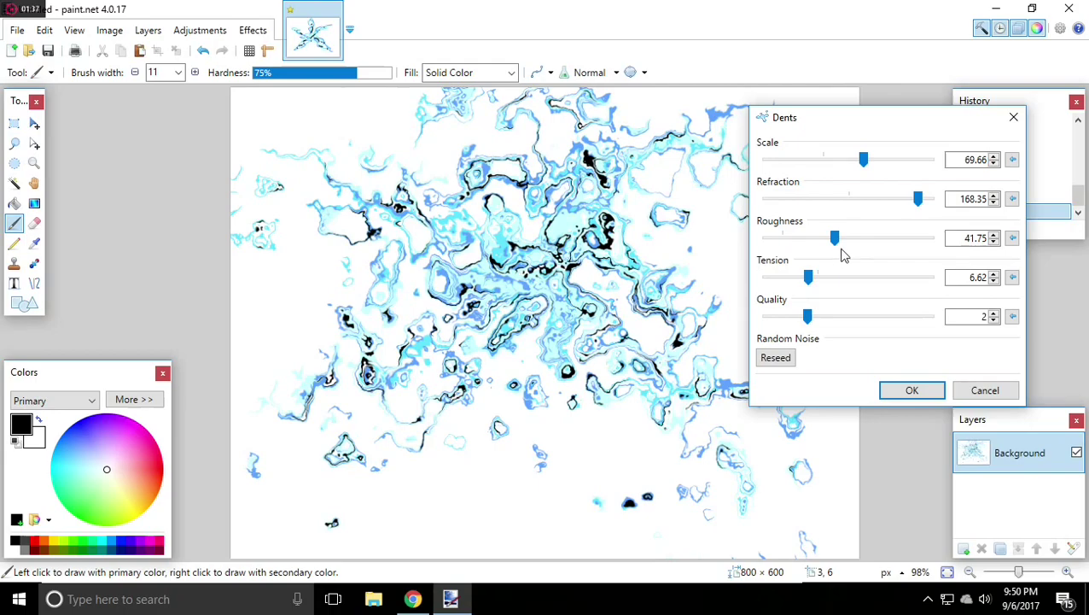
mouse_move(920, 205)
mouse_down()
mouse_move(897, 202)
mouse_move(930, 209)
mouse_up()
drag(841, 240, 866, 242)
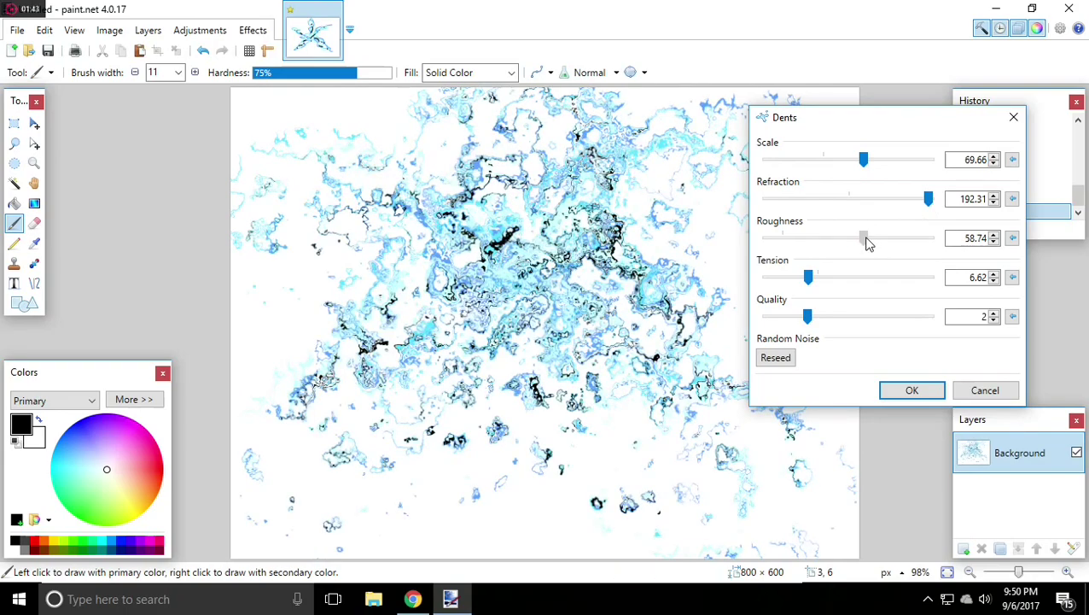
drag(865, 243, 857, 242)
drag(811, 278, 817, 284)
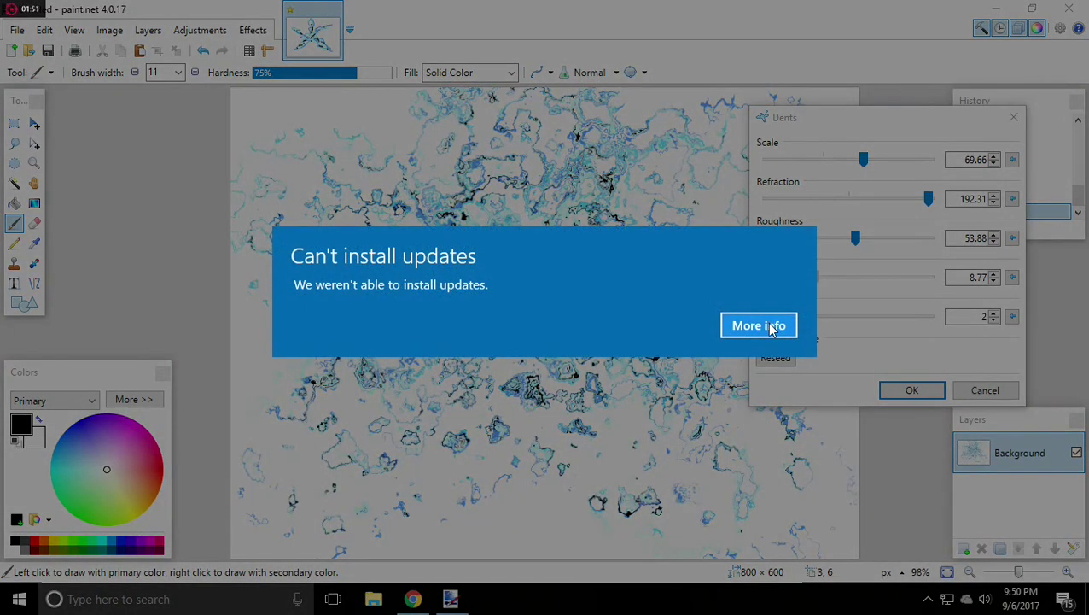
Dismiss the failed-update Settings window and lower the Dents Tension to 7.39
click(758, 325)
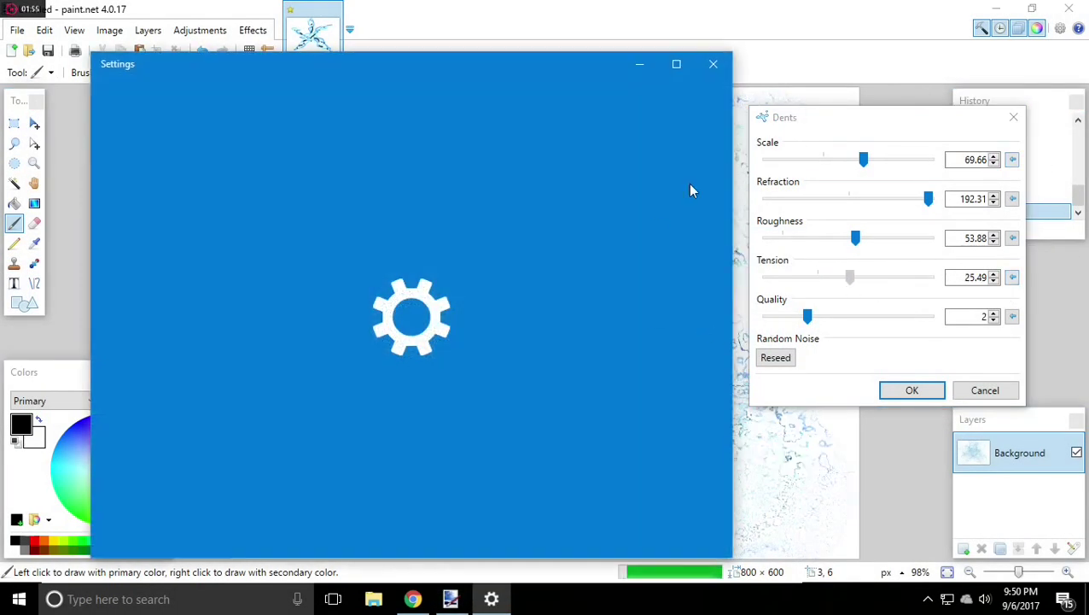
click(709, 64)
mouse_move(917, 277)
mouse_down()
mouse_move(817, 275)
mouse_move(837, 283)
mouse_move(803, 284)
mouse_move(822, 284)
mouse_move(813, 289)
mouse_up()
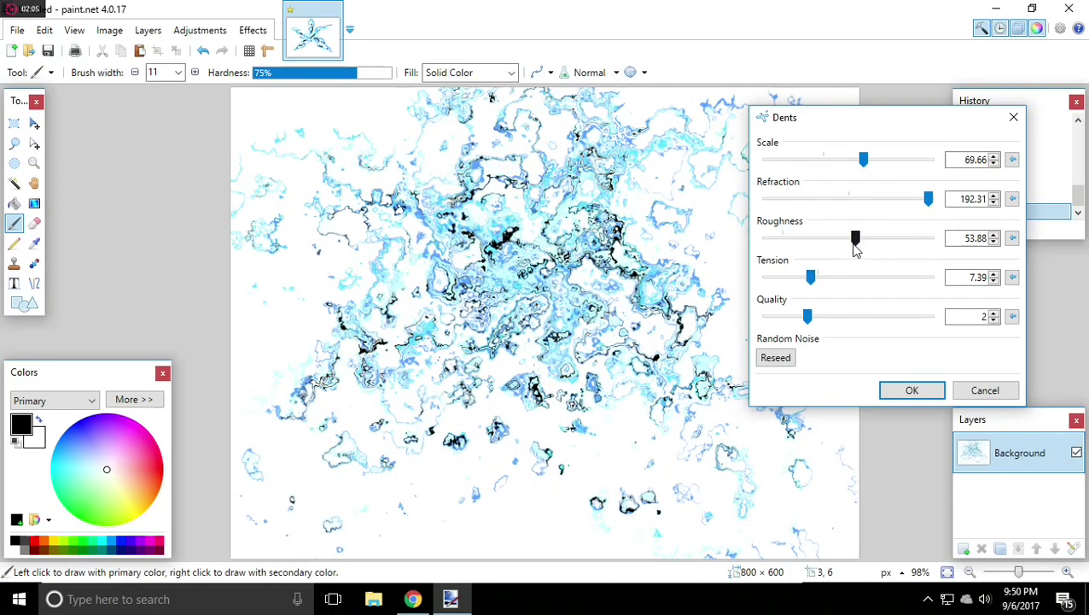
Apply Dents with Refraction 188.52, Roughness 63.11 and Tension 7.66
mouse_move(857, 245)
mouse_down()
mouse_move(848, 245)
mouse_move(878, 245)
mouse_move(848, 250)
mouse_move(856, 239)
mouse_up()
drag(929, 199, 927, 199)
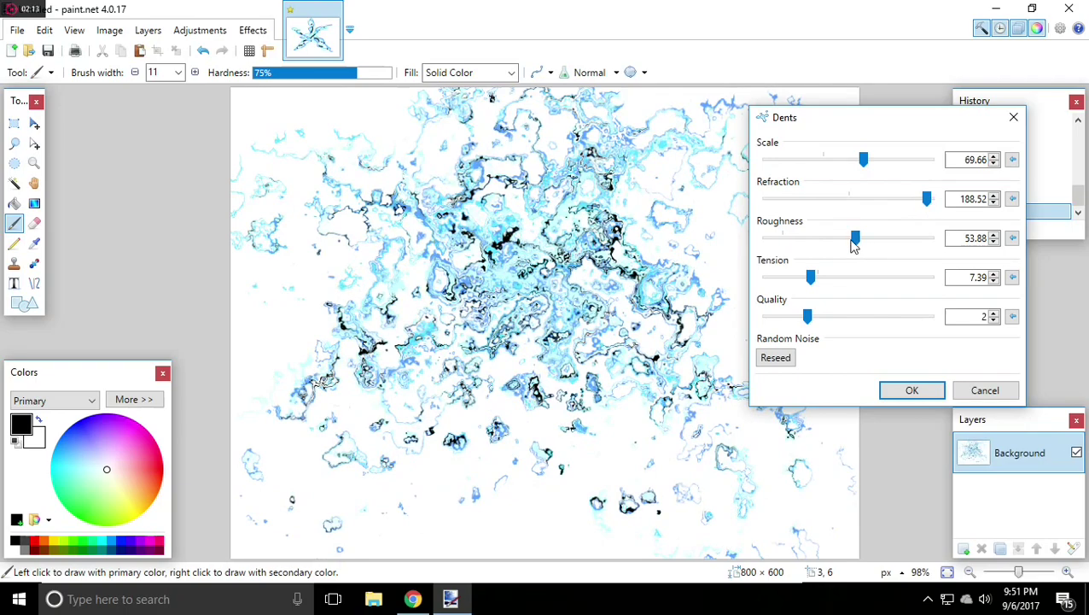
drag(856, 238, 866, 238)
mouse_move(811, 276)
mouse_down()
mouse_move(822, 281)
mouse_move(807, 282)
mouse_up()
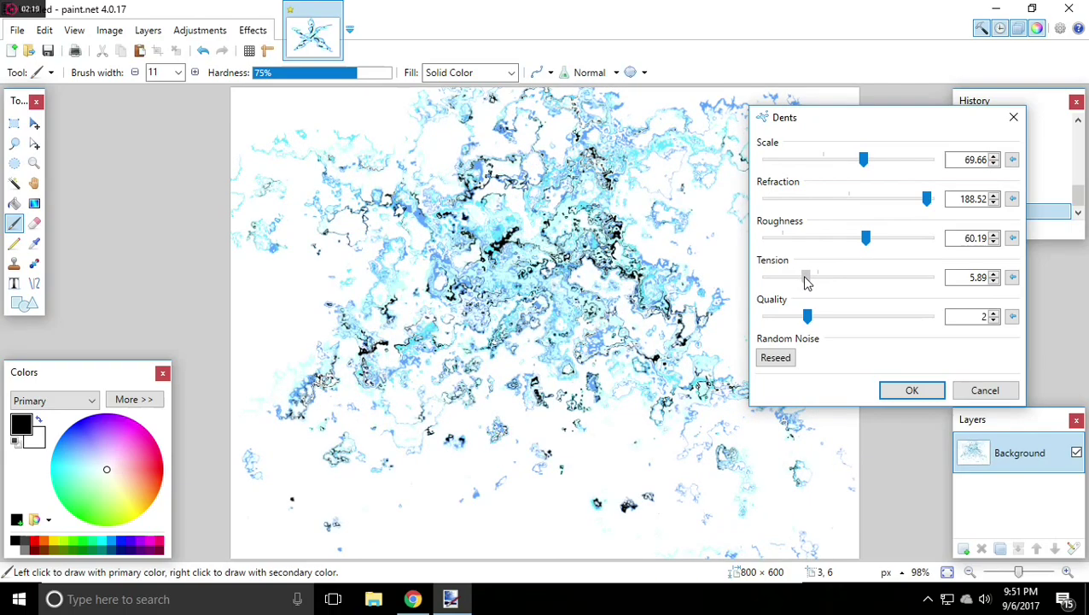
drag(865, 243, 850, 251)
mouse_move(806, 278)
mouse_down()
mouse_move(830, 280)
mouse_move(810, 281)
mouse_up()
drag(846, 238, 857, 245)
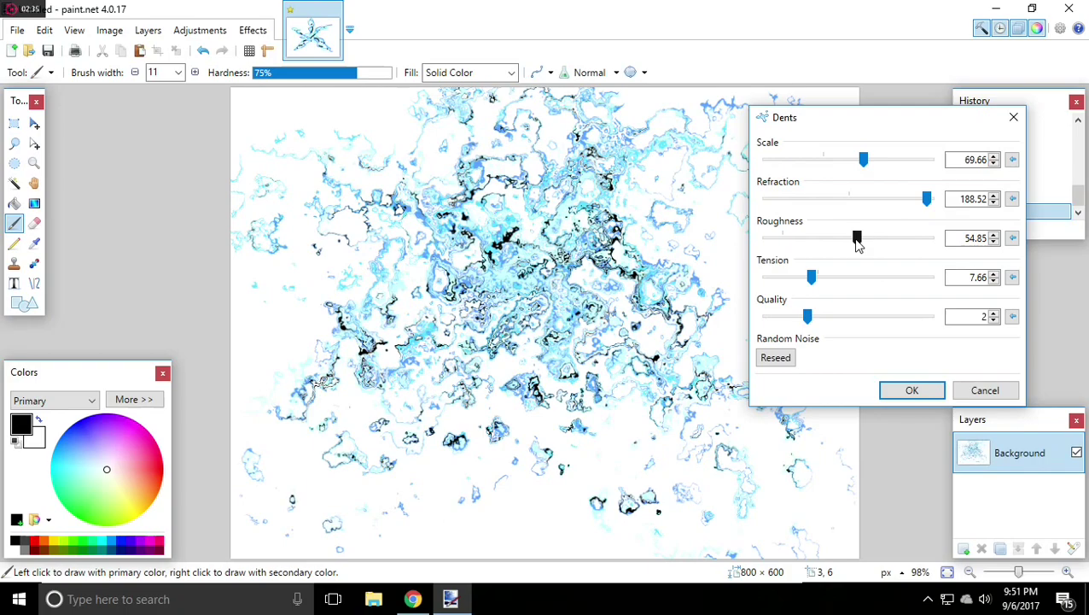
drag(858, 244, 871, 243)
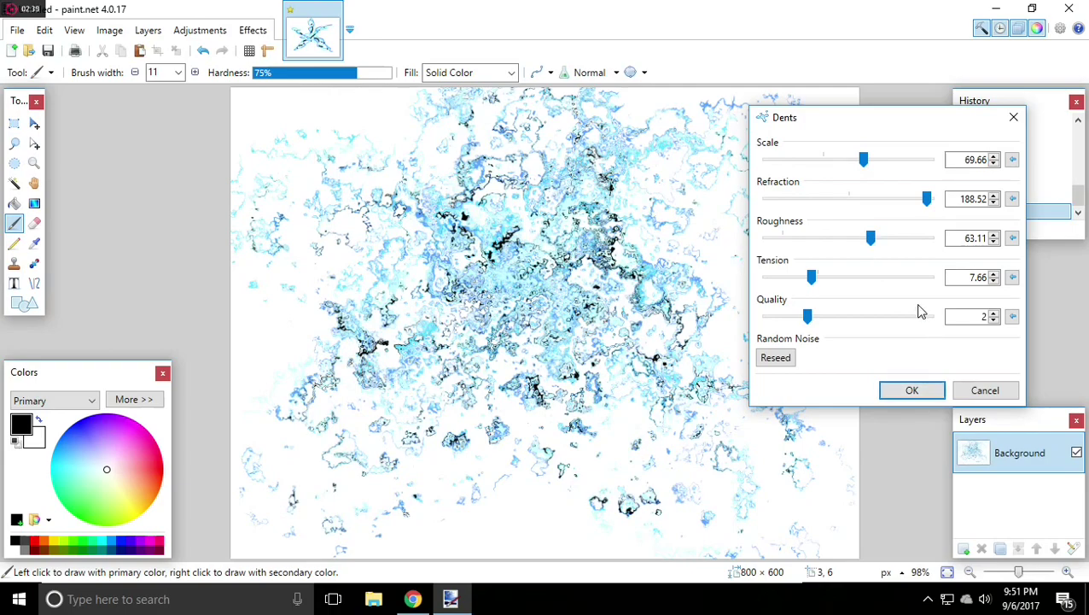
click(909, 390)
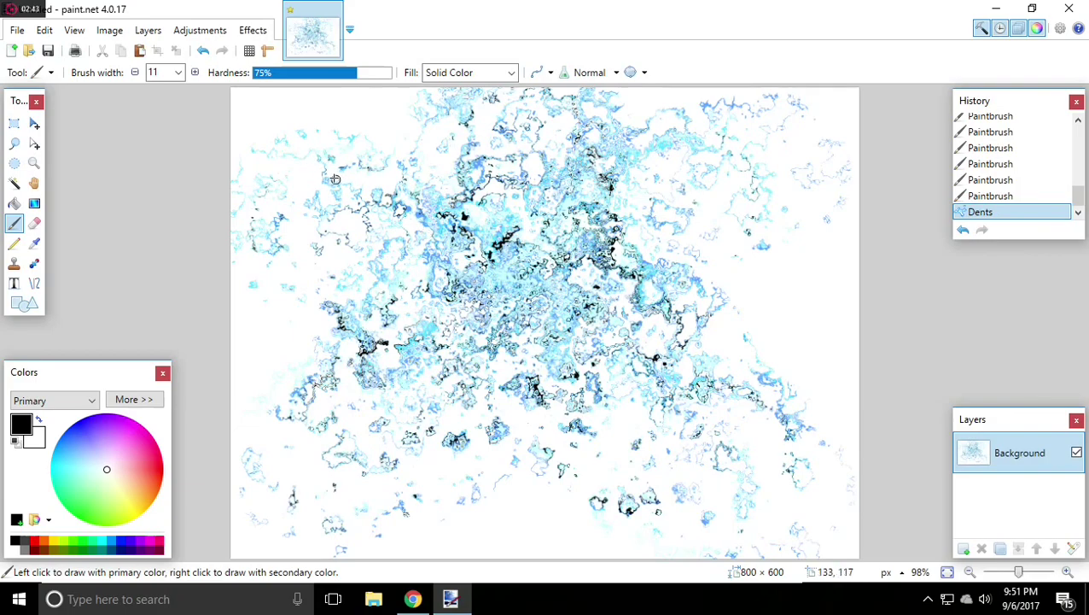
Handwrite 'IDK' in black brush strokes near the top of the canvas
drag(303, 126, 308, 249)
mouse_move(335, 118)
mouse_down()
mouse_move(335, 229)
mouse_move(391, 198)
mouse_move(330, 227)
mouse_up()
drag(437, 119, 415, 244)
drag(433, 184, 489, 125)
drag(439, 159, 497, 246)
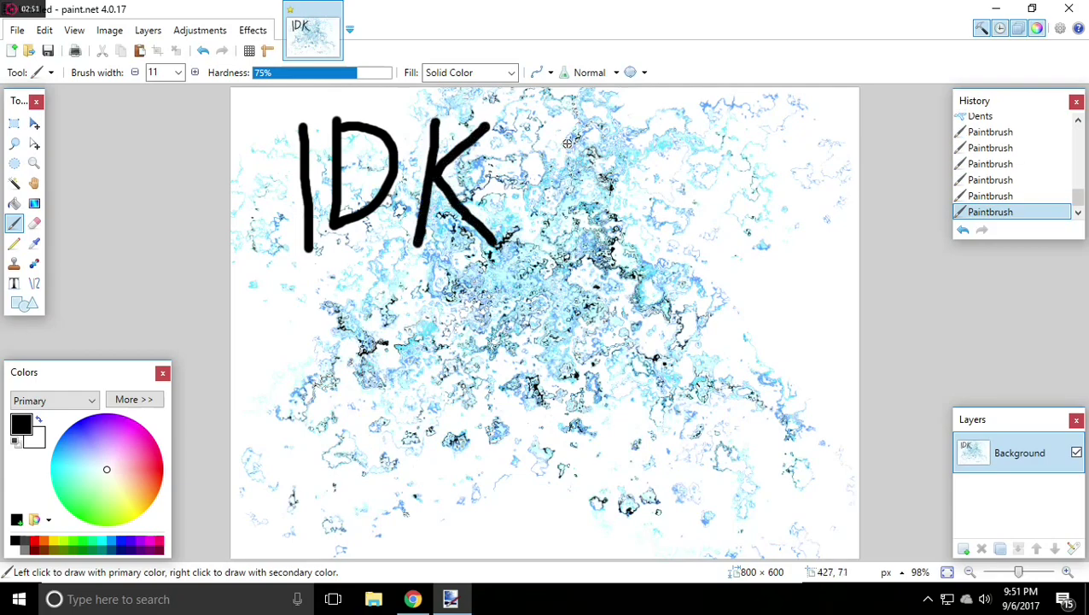
Handwrite 'PLAY' to the right of 'IDK'
mouse_move(559, 130)
mouse_down()
mouse_move(563, 248)
mouse_move(611, 144)
mouse_move(570, 179)
mouse_up()
mouse_move(639, 130)
mouse_down()
mouse_move(633, 220)
mouse_move(680, 188)
mouse_up()
mouse_move(719, 127)
mouse_down()
mouse_move(676, 246)
mouse_move(724, 229)
mouse_up()
drag(749, 148, 796, 190)
drag(823, 150, 772, 282)
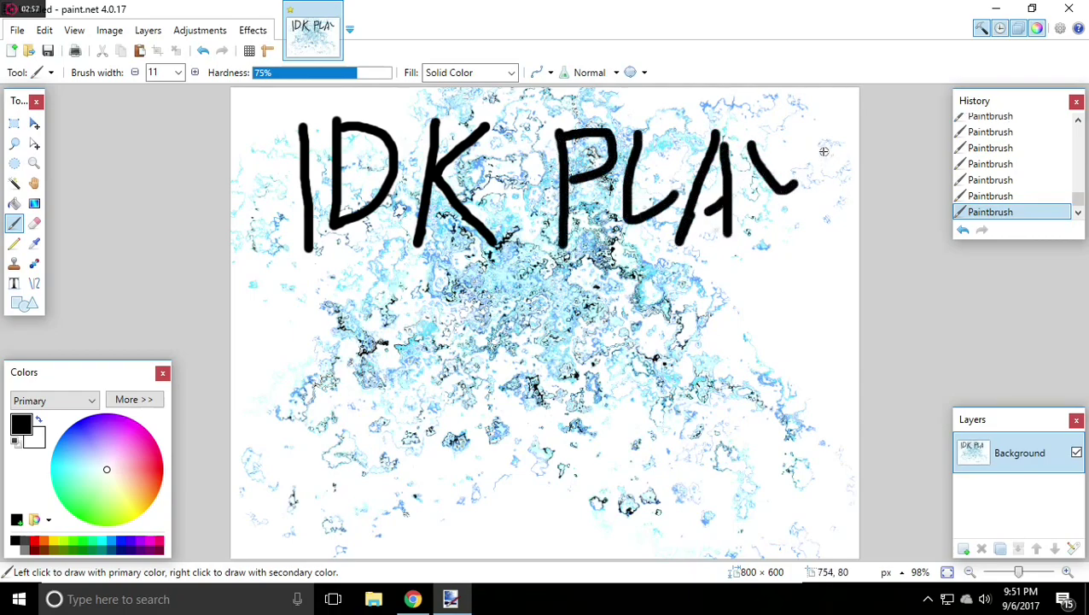
Handwrite 'with' on the line below
mouse_move(382, 285)
mouse_down()
mouse_move(454, 282)
mouse_move(478, 326)
mouse_up()
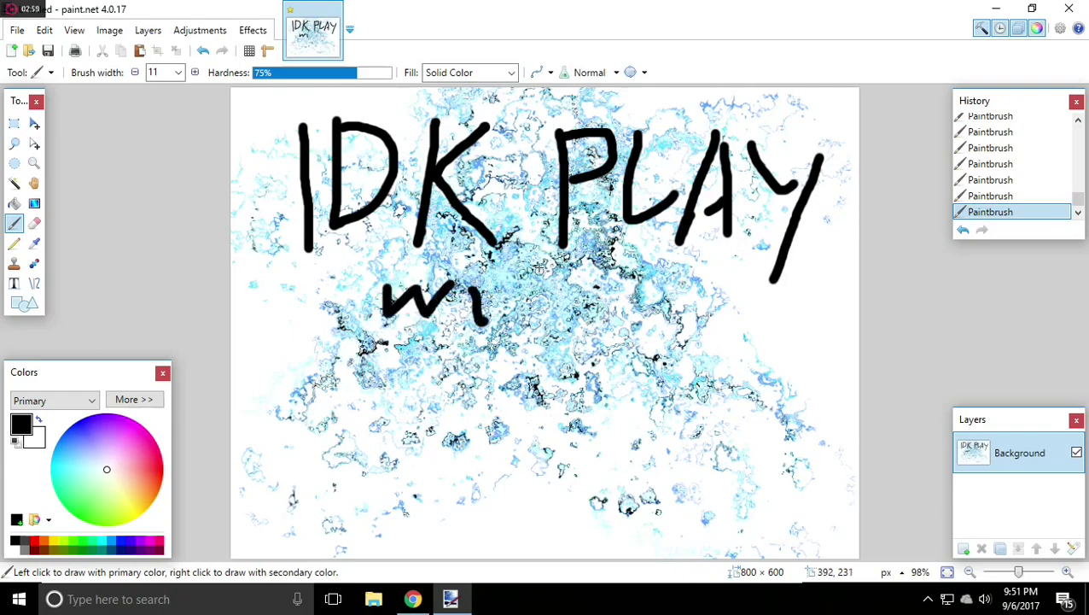
drag(543, 261, 521, 338)
mouse_move(510, 294)
mouse_down()
mouse_move(586, 279)
mouse_move(584, 336)
mouse_up()
drag(587, 314, 641, 334)
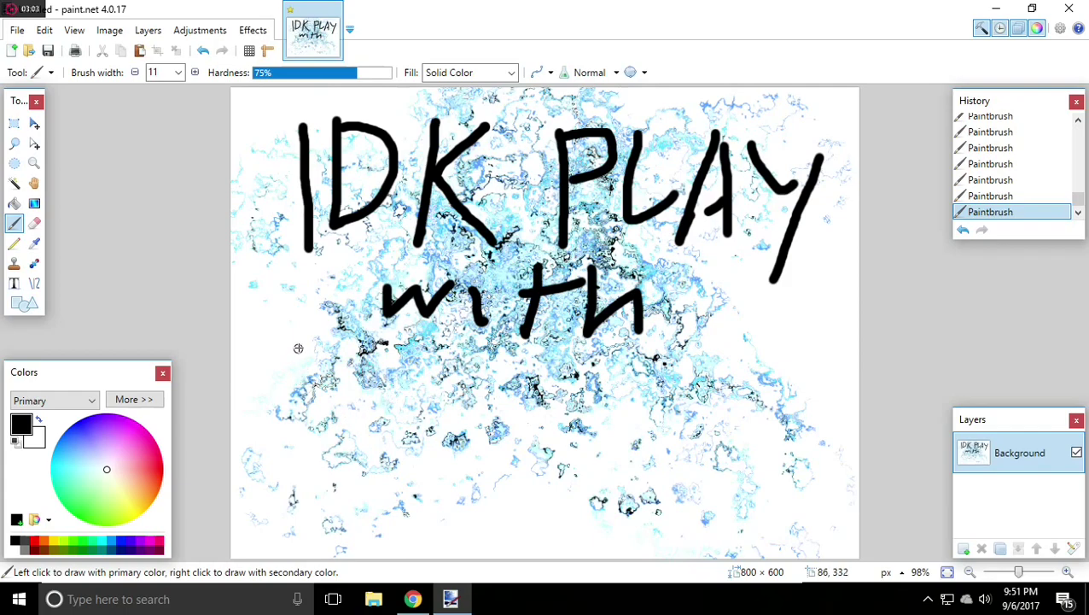
Handwrite 'the settings' on the third line
drag(298, 346, 290, 437)
mouse_move(268, 362)
mouse_down()
mouse_move(347, 369)
mouse_move(394, 431)
mouse_move(495, 409)
mouse_up()
drag(572, 362, 546, 444)
drag(601, 408, 649, 418)
drag(687, 346, 669, 447)
mouse_move(668, 396)
mouse_down()
mouse_move(736, 370)
mouse_move(713, 452)
mouse_up()
drag(736, 412, 773, 452)
drag(822, 402, 794, 463)
mouse_move(818, 420)
mouse_down()
mouse_move(828, 471)
mouse_move(764, 538)
mouse_up()
drag(745, 493, 687, 536)
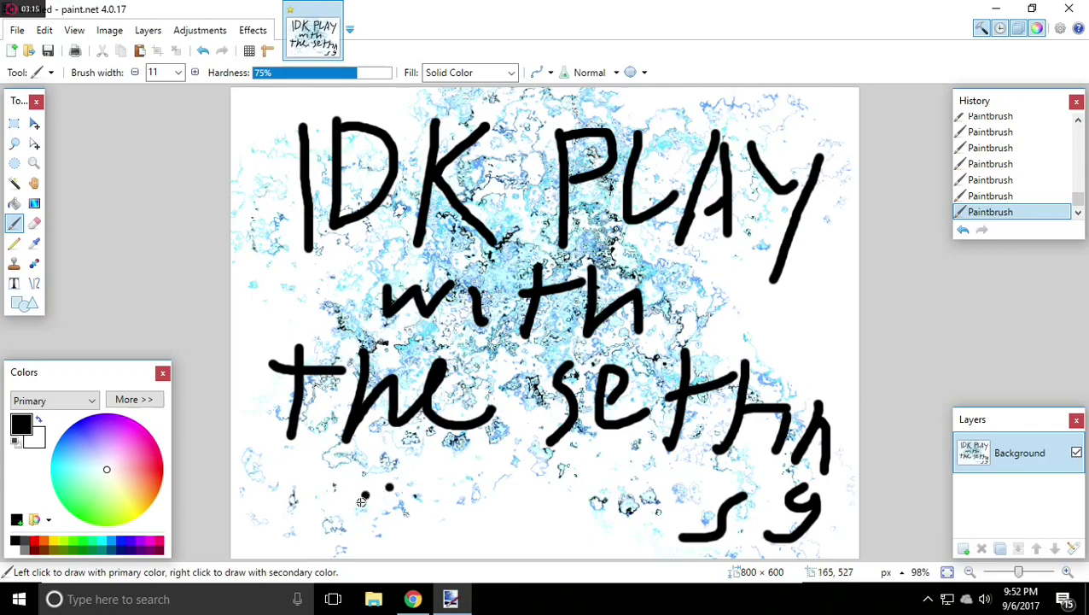
Draw a smiley face near the bottom left, undoing one misdrawn circle
mouse_move(350, 503)
mouse_down()
mouse_move(379, 455)
mouse_move(348, 480)
mouse_up()
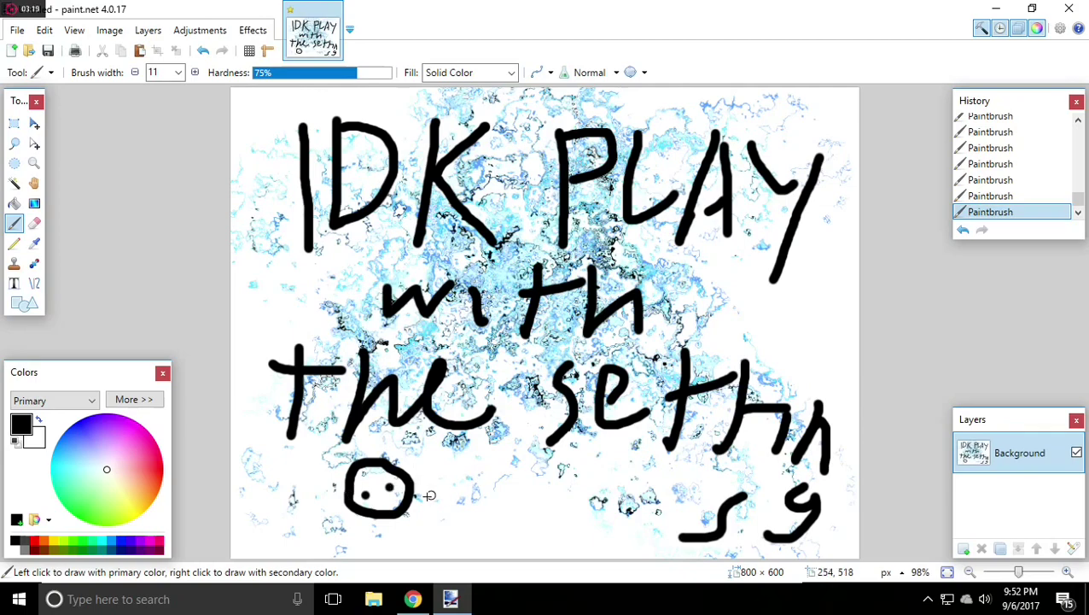
key(ctrl+z)
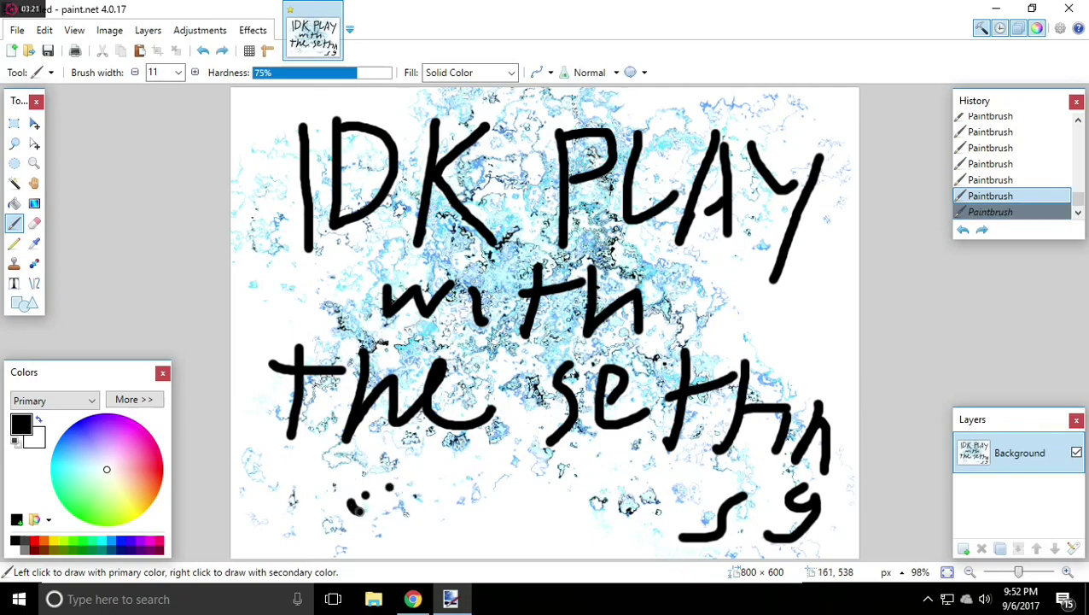
drag(356, 511, 374, 452)
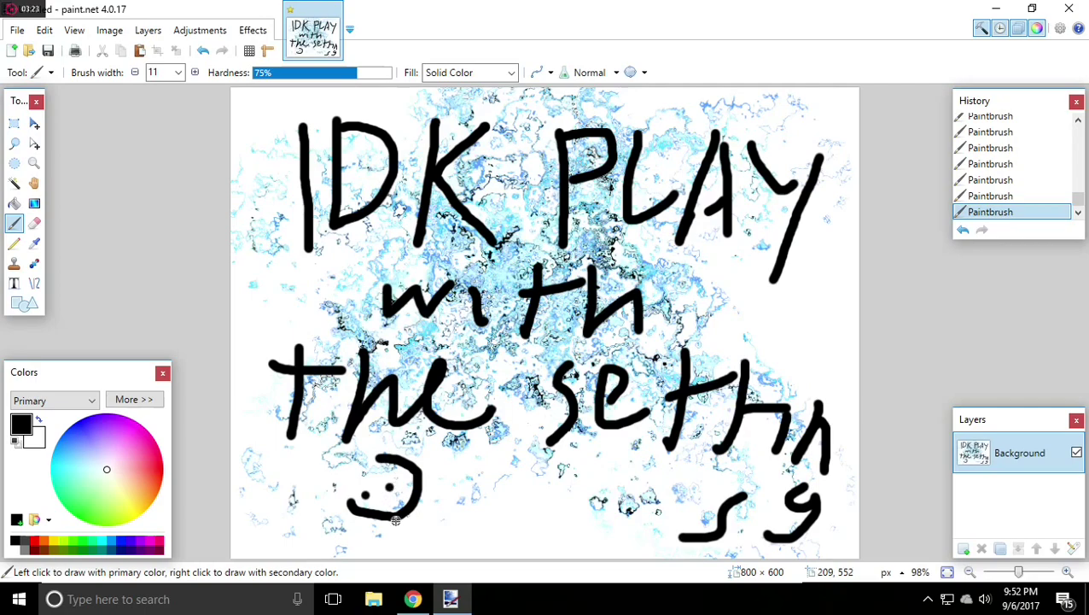
drag(356, 515, 373, 449)
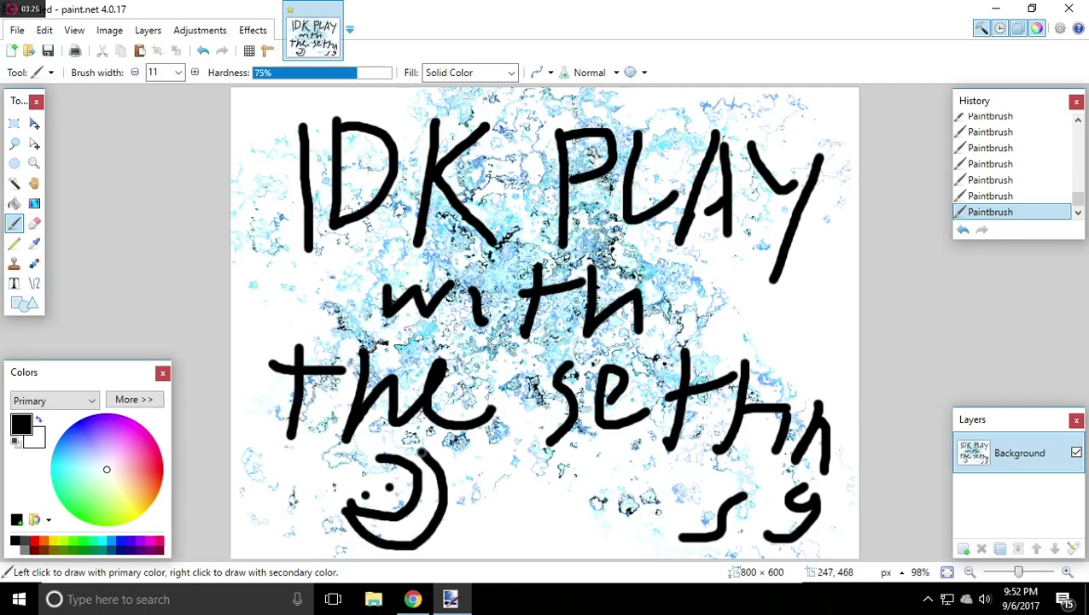